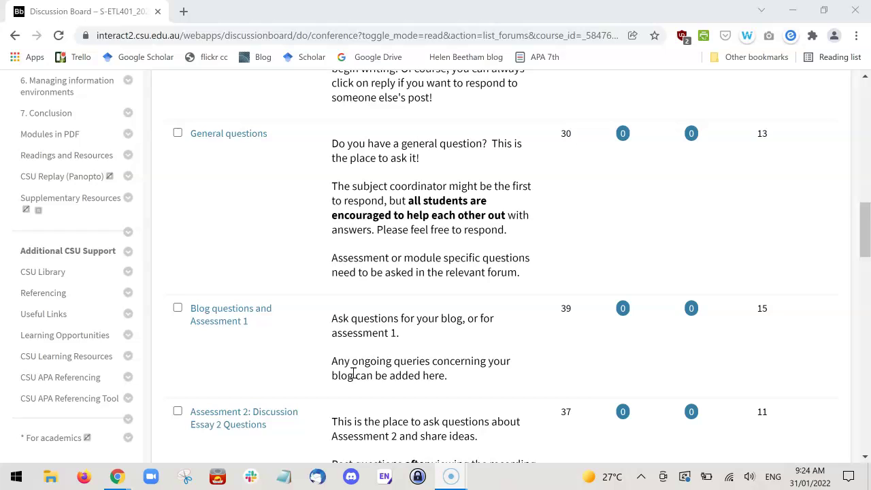
Scroll the Discussion Board forum list down until the Module 3 Discussions forum is visible.
scroll(354, 373, "down", 2)
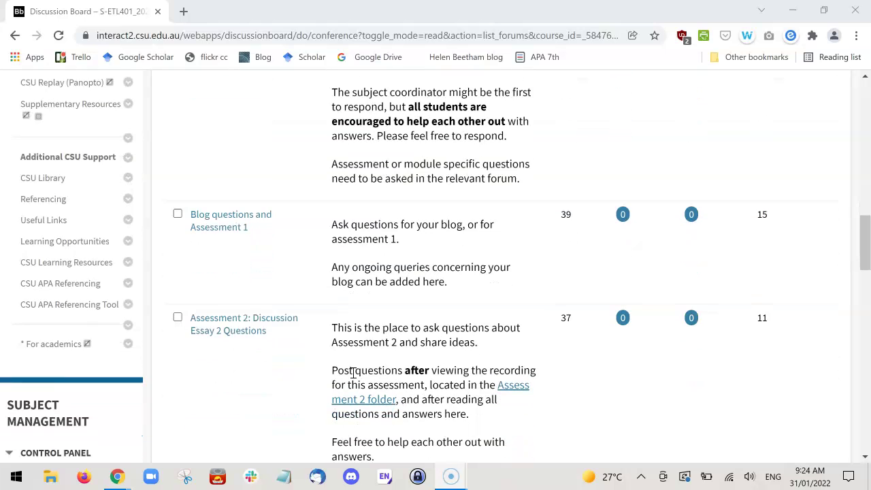
scroll(353, 373, "down", 1)
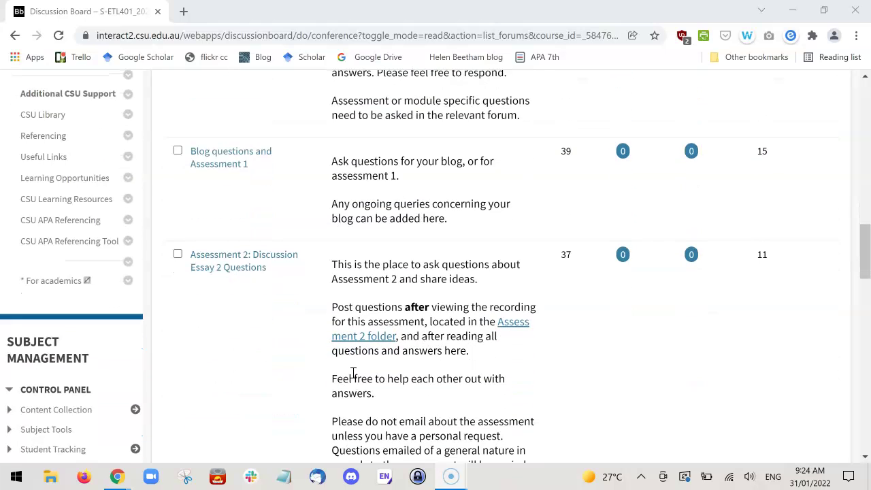
scroll(353, 373, "down", 1)
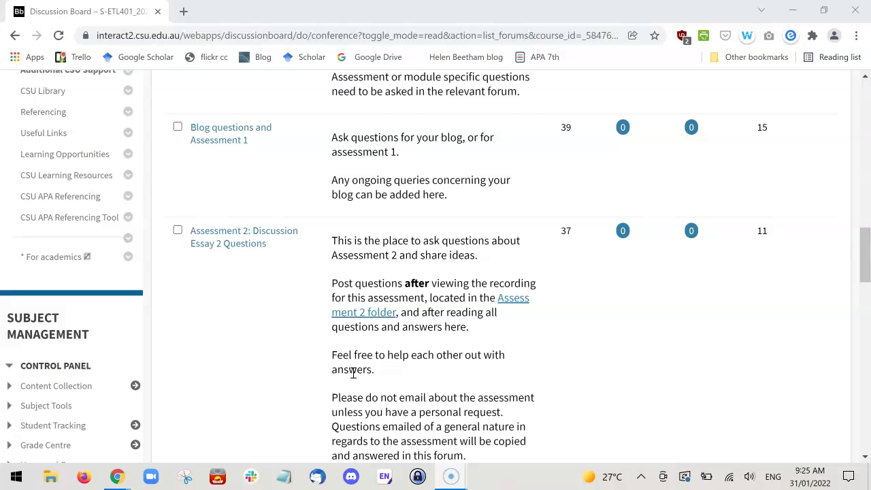
scroll(353, 373, "down", 2)
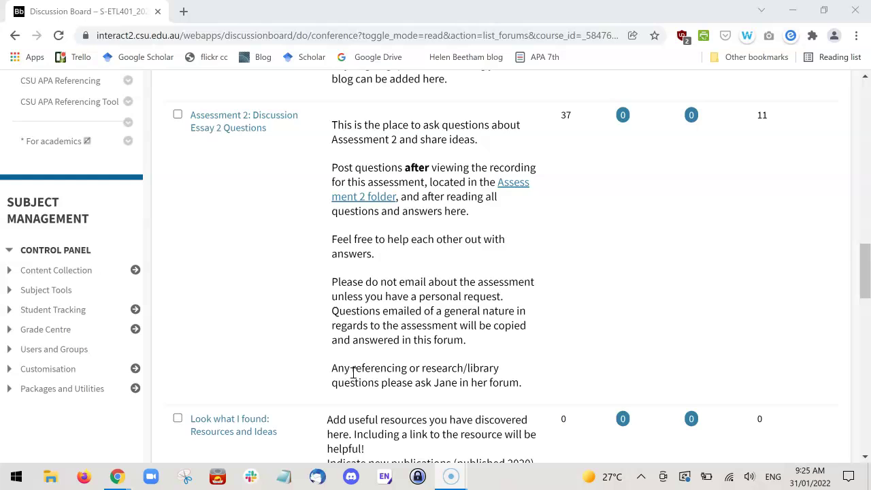
scroll(353, 373, "down", 1)
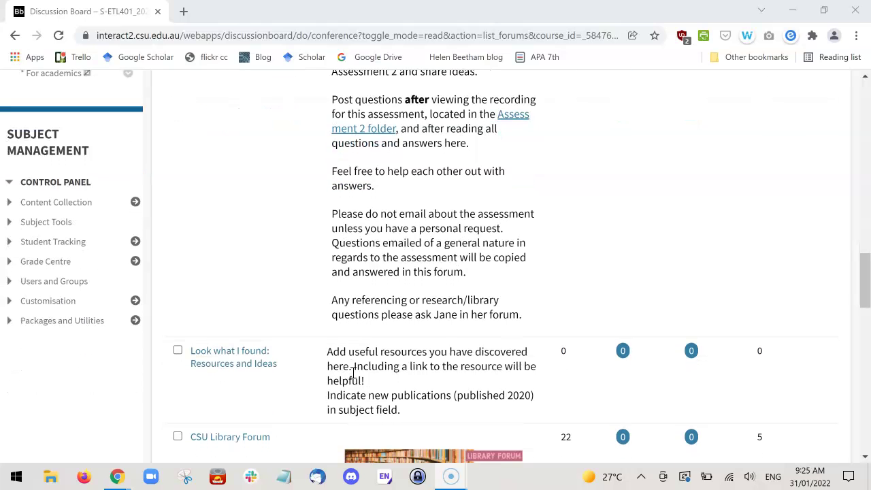
scroll(353, 373, "down", 1)
scroll(353, 372, "down", 1)
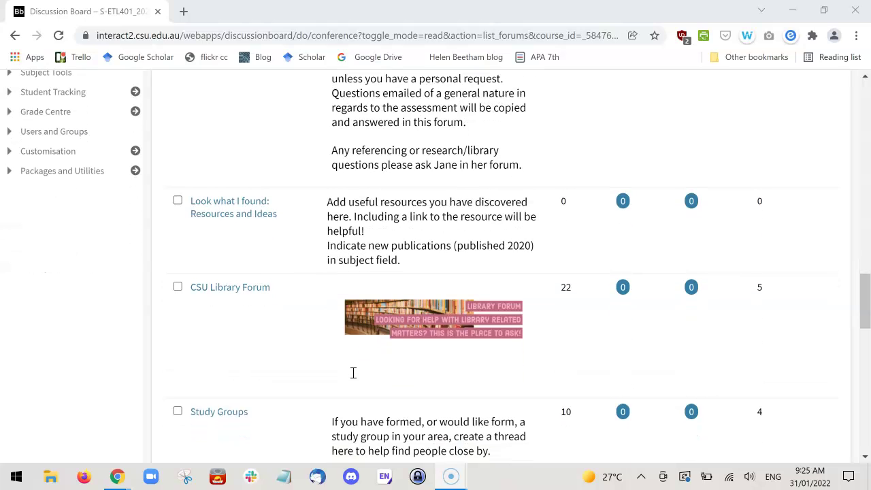
scroll(353, 373, "down", 1)
scroll(353, 373, "down", 3)
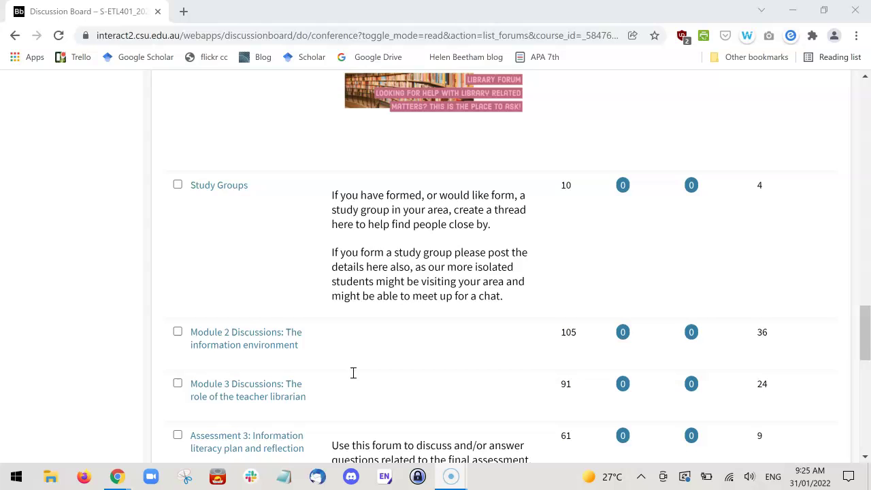
Open the Module 3 Discussions forum.
left_click(230, 378)
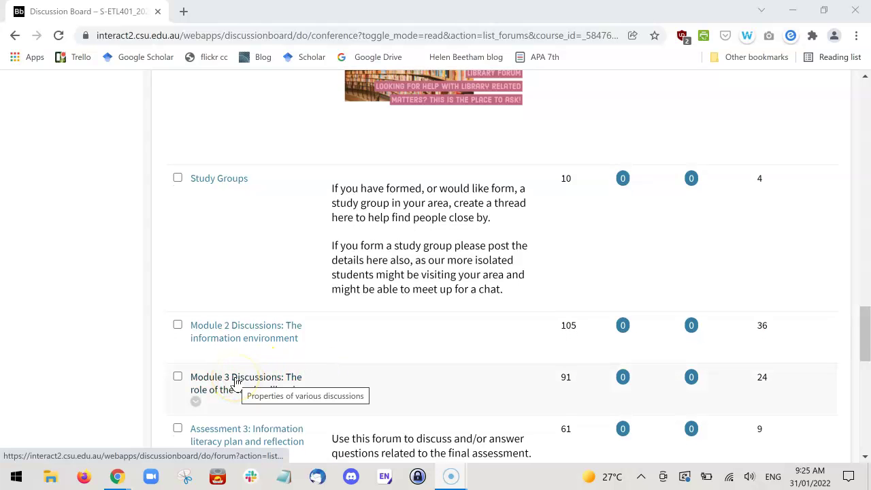
left_click(235, 379)
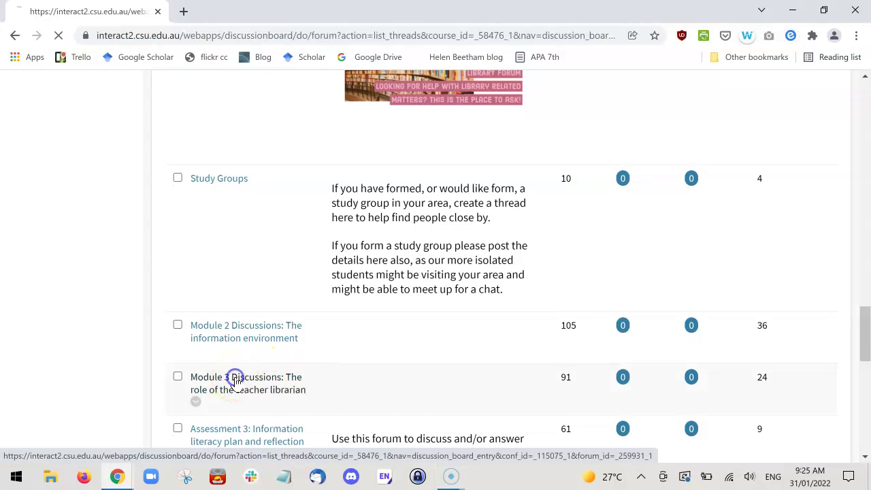
scroll(574, 360, "down", 3)
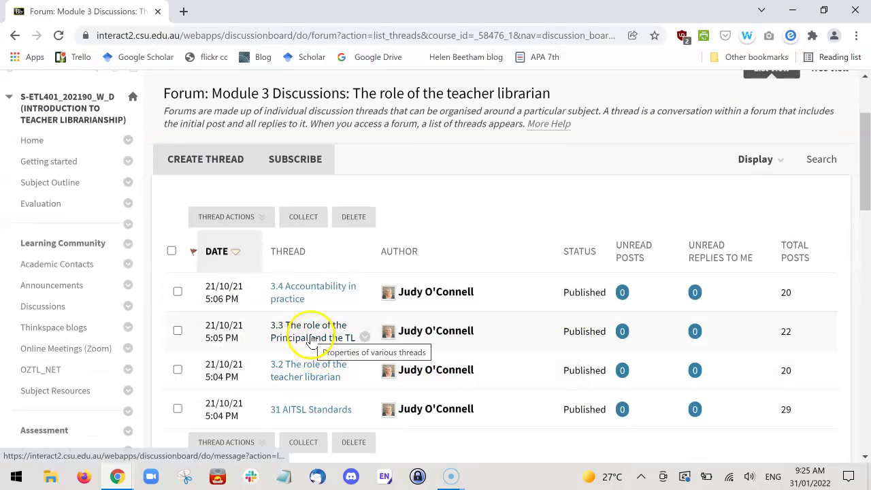
Open thread 3.3 'The role of the Principal and the TL' and return to its top.
left_click(310, 337)
scroll(422, 319, "down", 4)
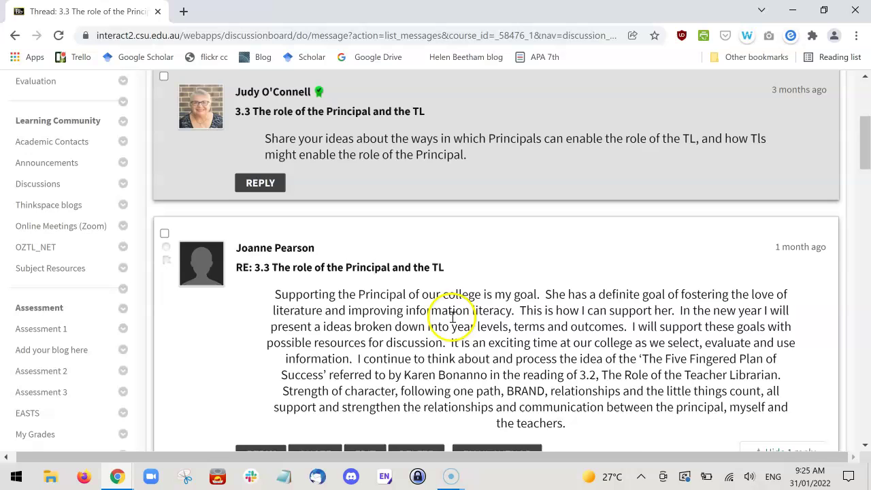
scroll(476, 275, "up", 2)
scroll(477, 276, "up", 2)
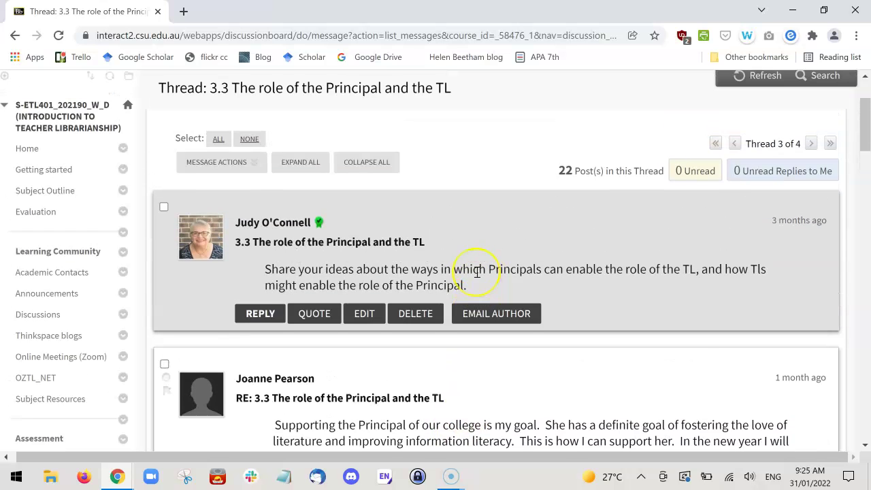
scroll(476, 274, "up", 1)
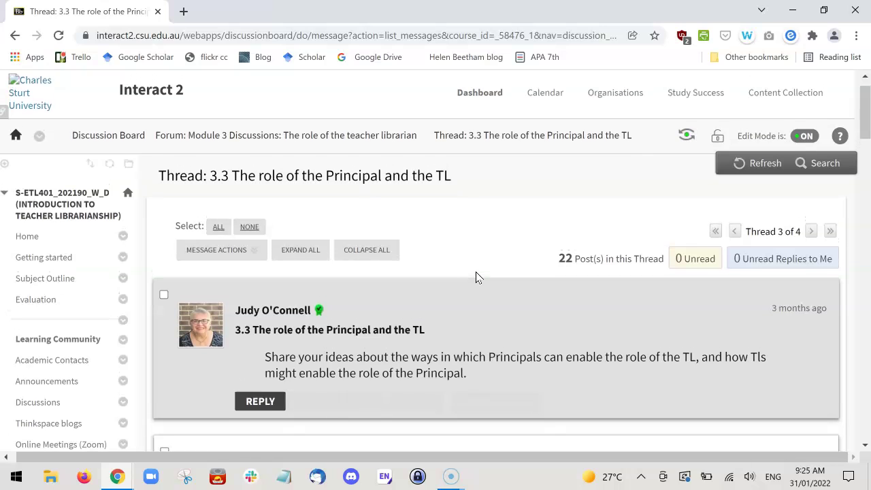
left_click(497, 262)
scroll(497, 262, "up", 1)
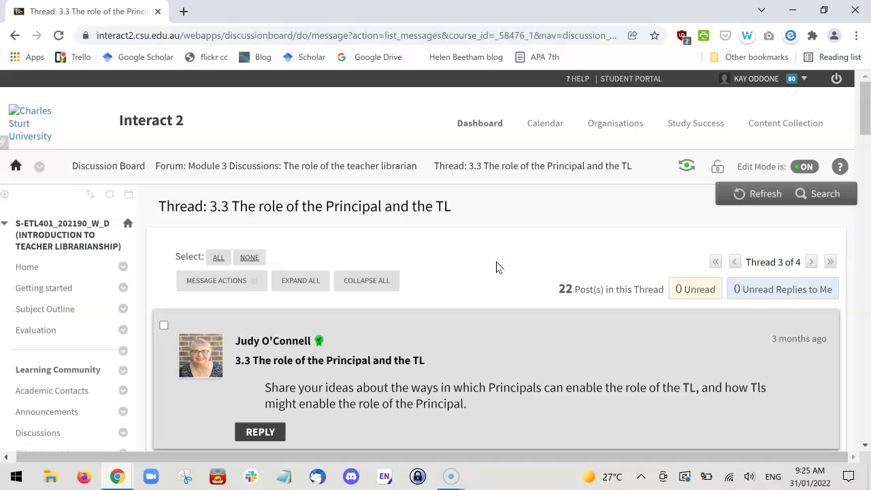
Search the current thread for 'oddone'.
left_click(837, 196)
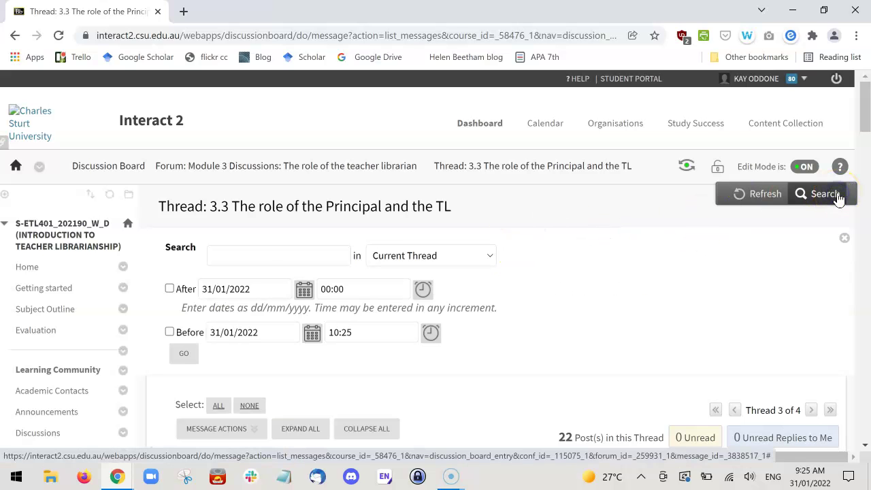
left_click(269, 257)
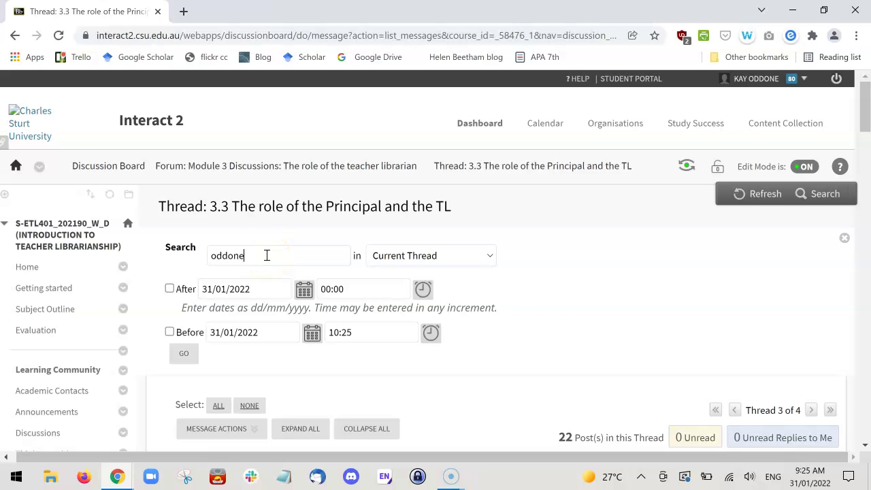
left_click(184, 355)
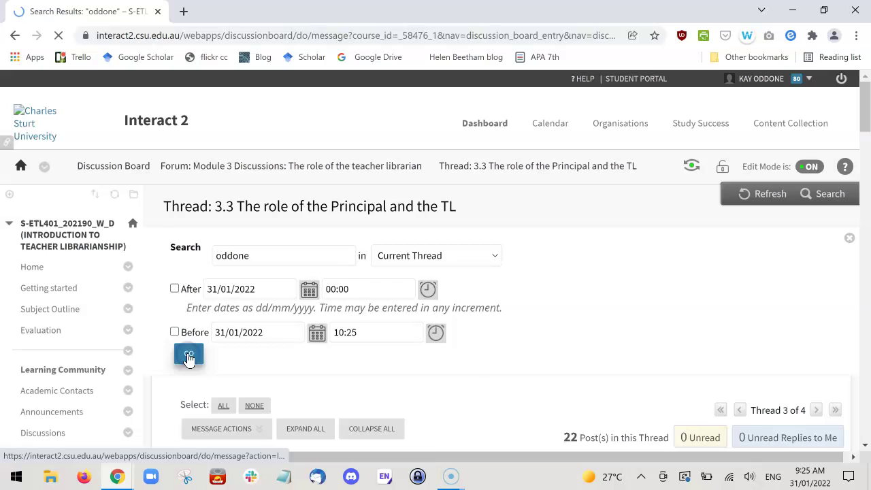
Review the 'oddone' results and show them as a printable collected list.
scroll(562, 321, "down", 3)
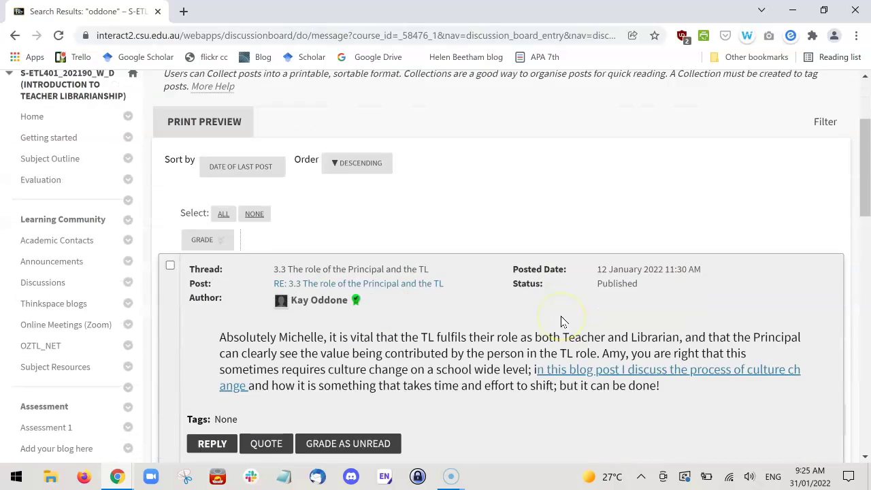
scroll(561, 321, "down", 8)
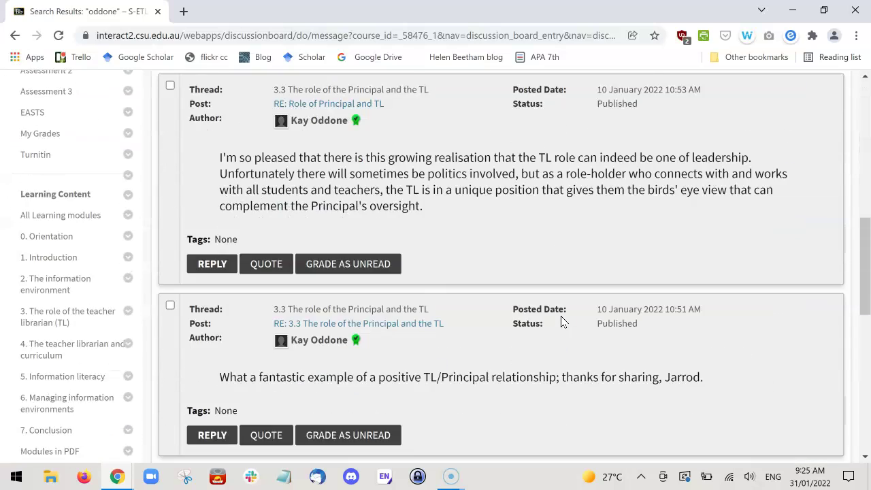
scroll(561, 322, "down", 9)
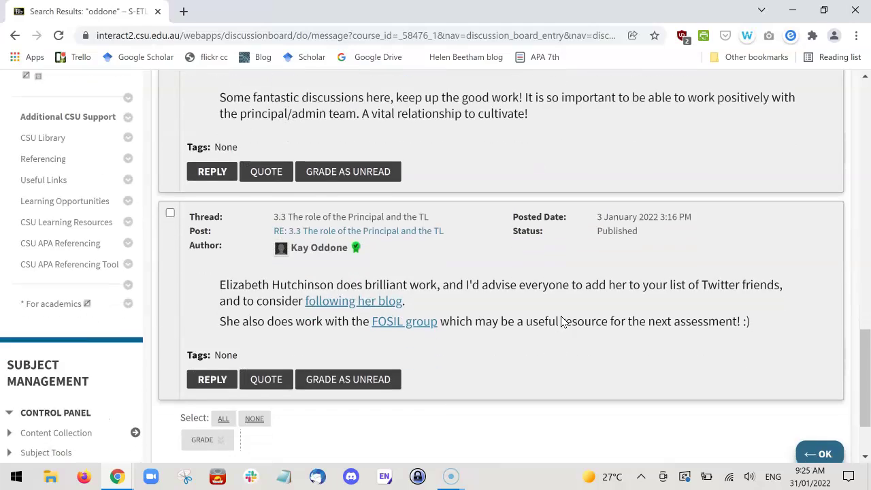
scroll(562, 321, "up", 8)
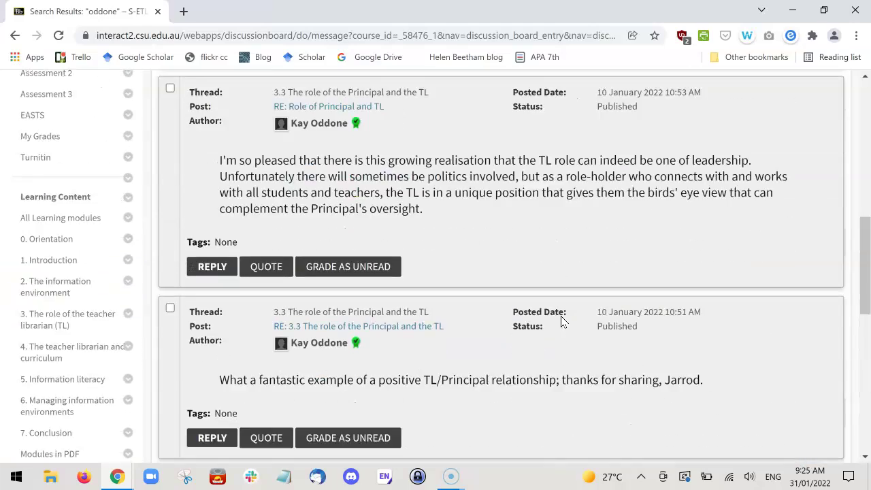
scroll(561, 321, "up", 9)
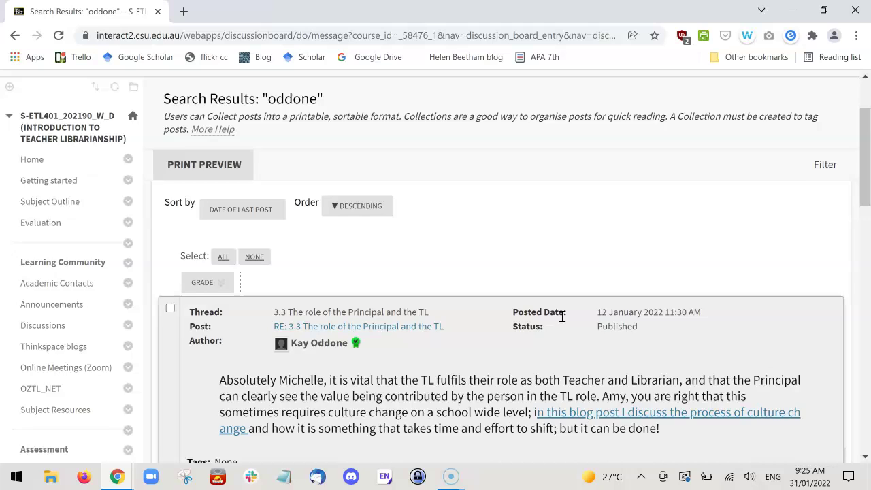
scroll(562, 316, "up", 1)
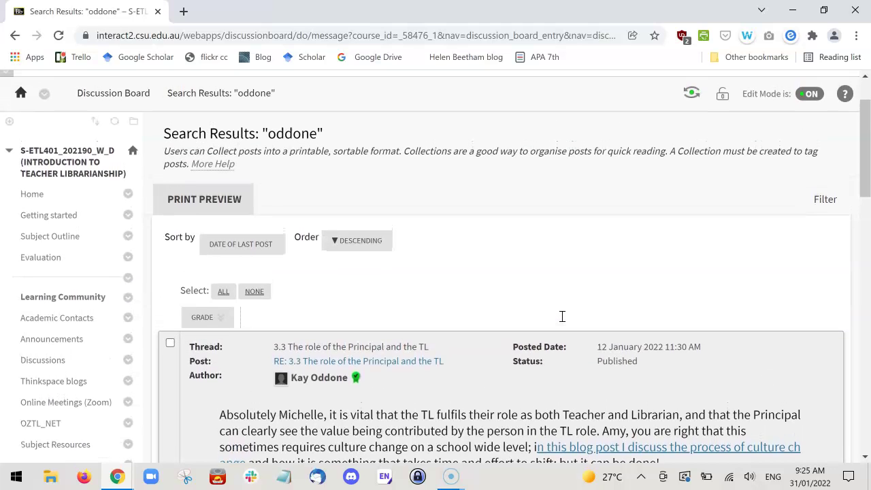
scroll(562, 316, "down", 1)
left_click(572, 254)
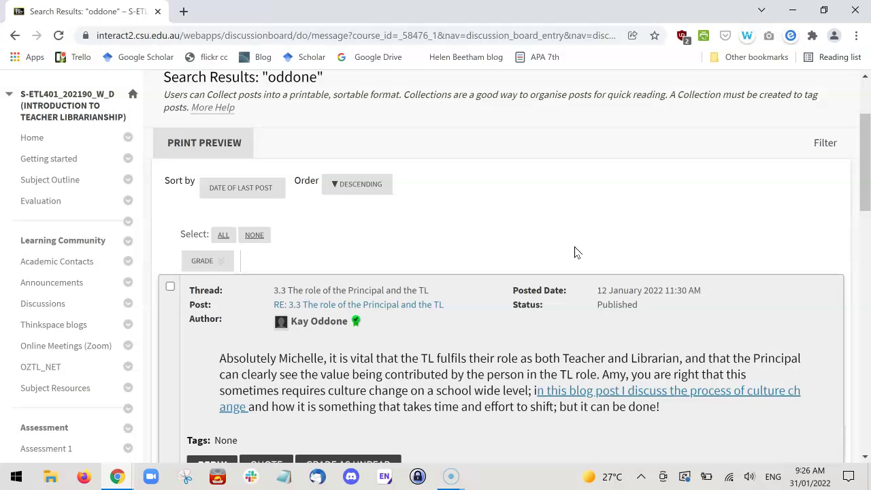
Save the 'oddone' search results as a PDF on the Desktop with the default name.
key("ctrl+p")
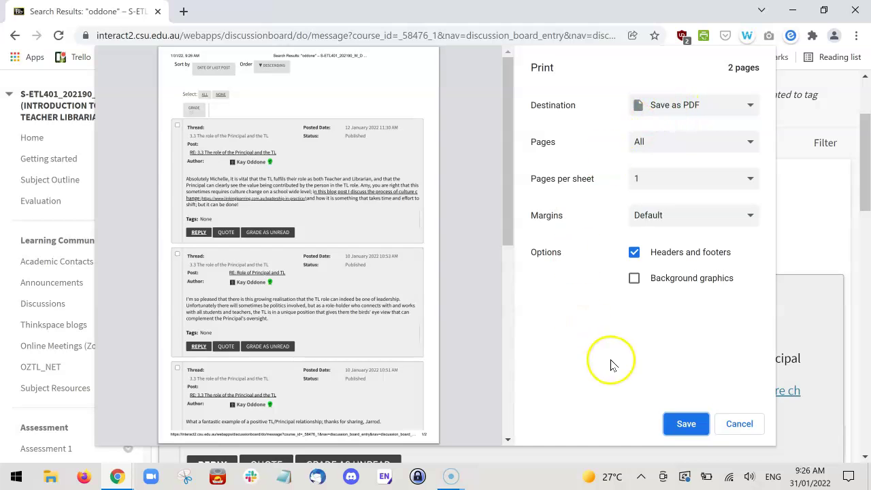
scroll(408, 353, "down", 5)
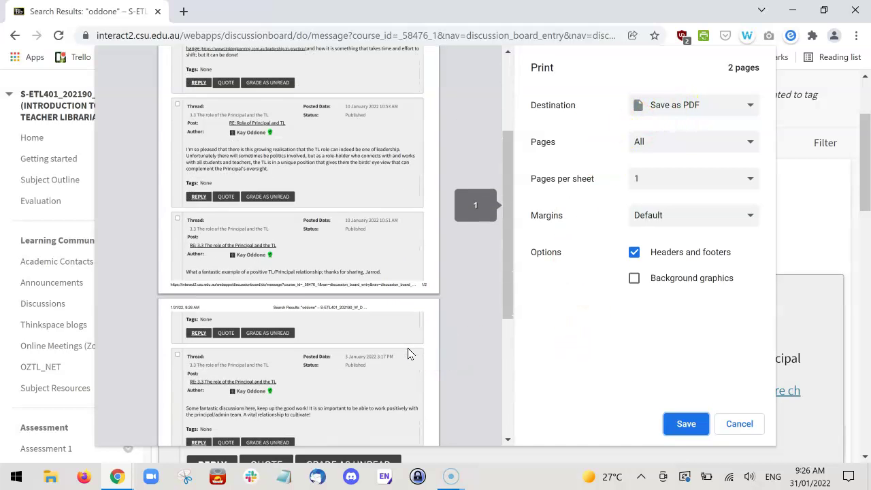
scroll(408, 353, "down", 1)
scroll(408, 353, "up", 3)
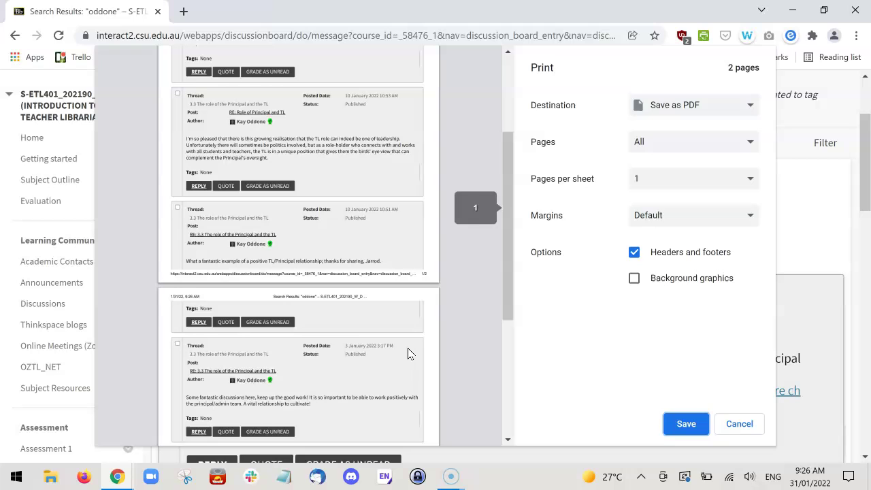
left_click(684, 422)
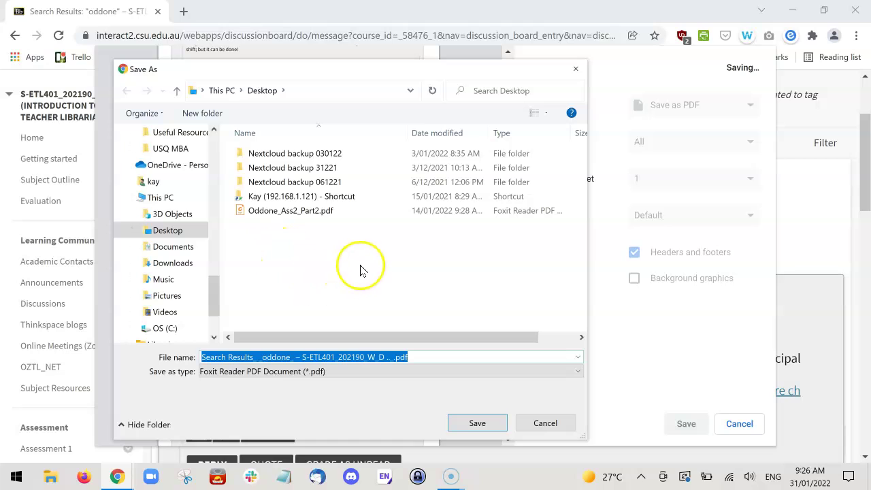
left_click(476, 424)
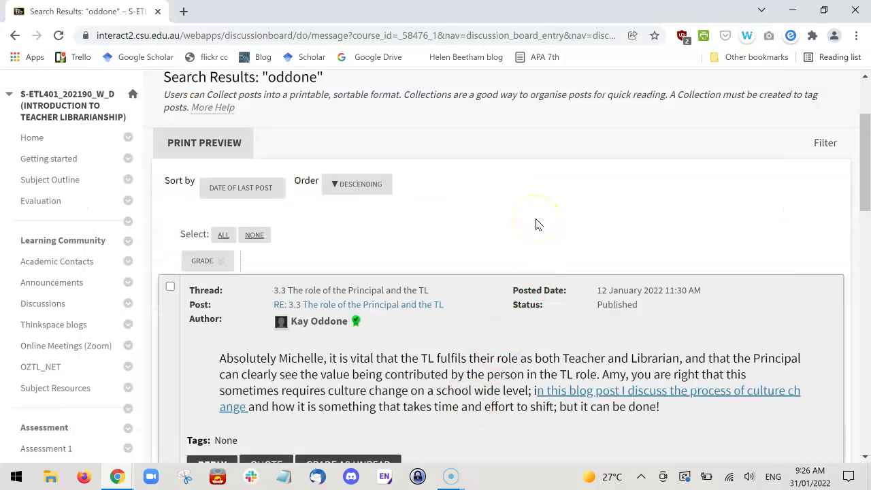
Return to the Discussion Board forum list via the breadcrumb.
scroll(535, 224, "up", 2)
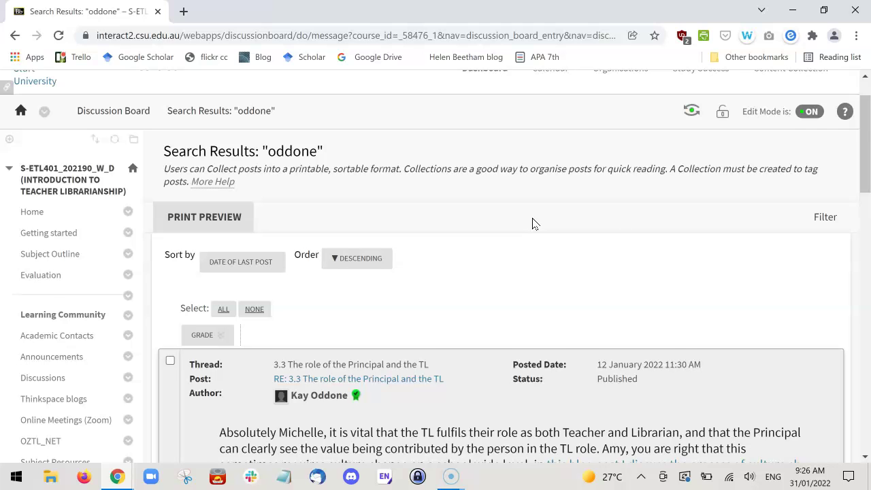
scroll(536, 224, "down", 1)
scroll(535, 225, "up", 2)
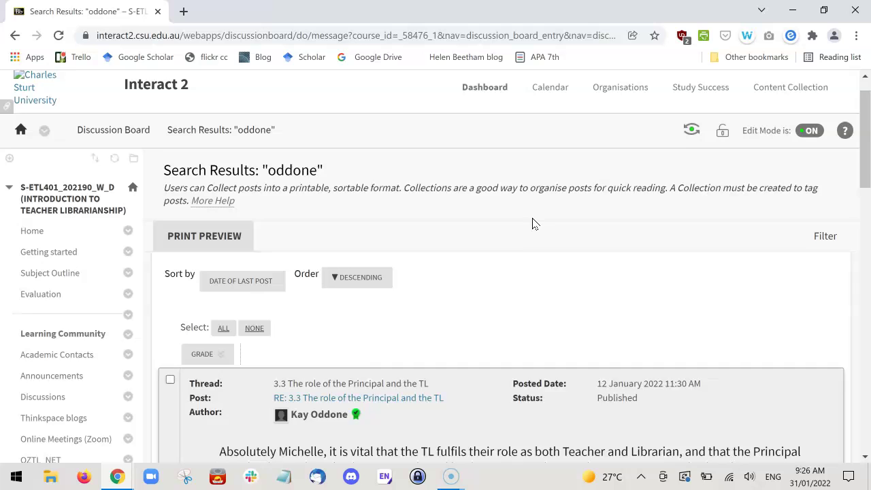
left_click(121, 145)
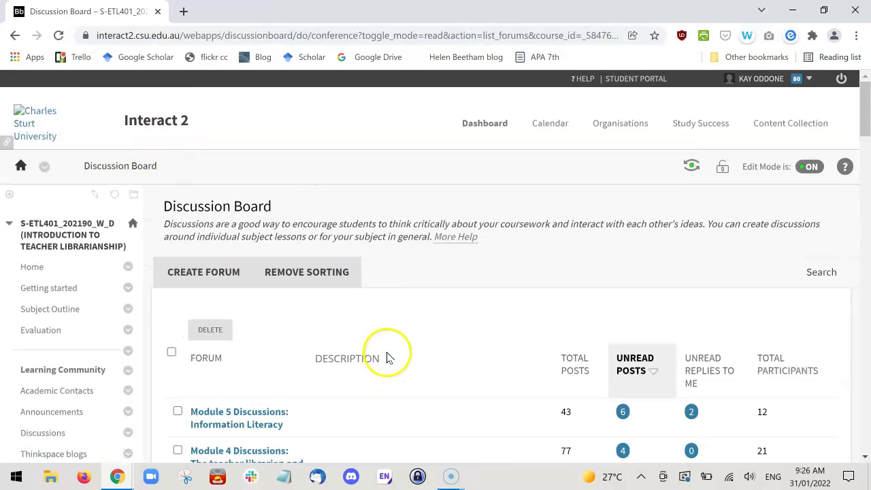
Open the General questions forum and its first thread.
scroll(386, 358, "down", 10)
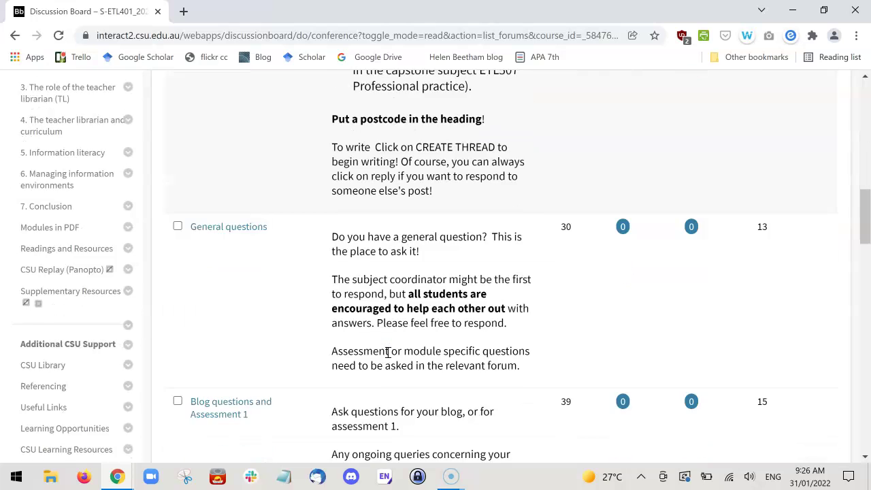
scroll(388, 354, "down", 1)
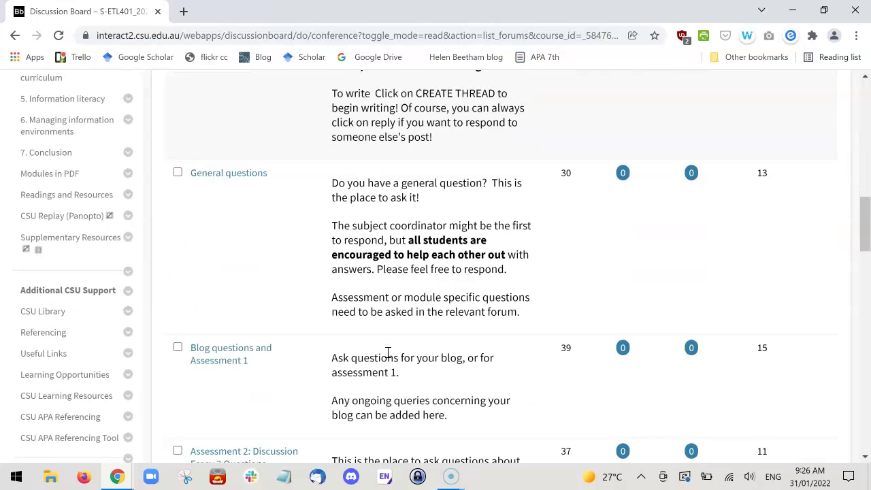
left_click(227, 176)
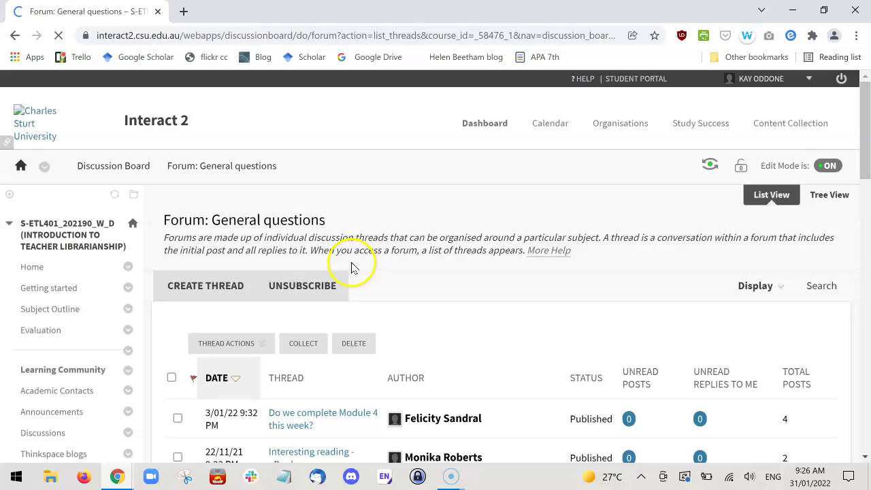
scroll(351, 311, "down", 2)
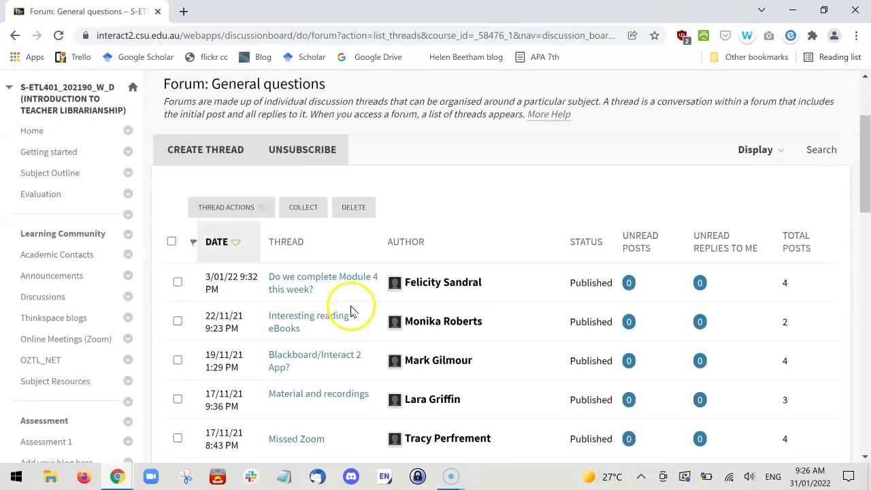
double_click(287, 298)
Open the 'Do we complete Module 4 this week?' thread.
left_click(288, 292)
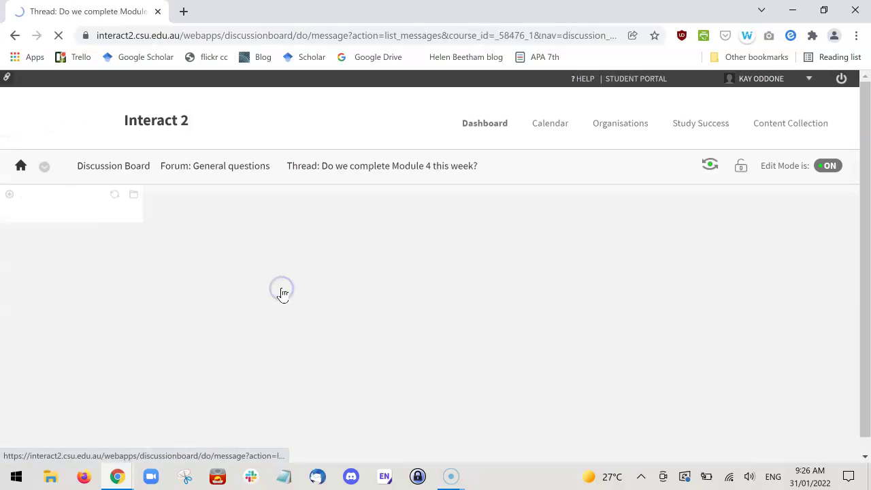
scroll(327, 326, "down", 3)
scroll(343, 359, "down", 7)
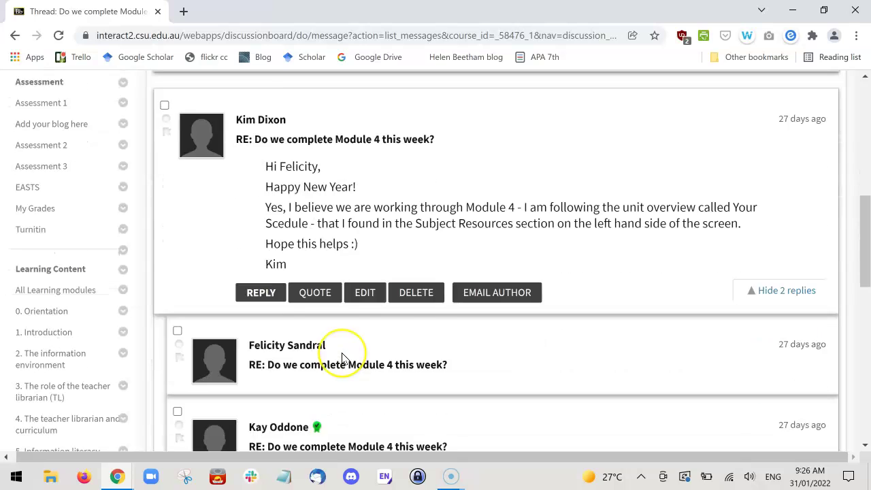
Tick the checkbox on your own reply and show the Message Actions list.
left_click(178, 232)
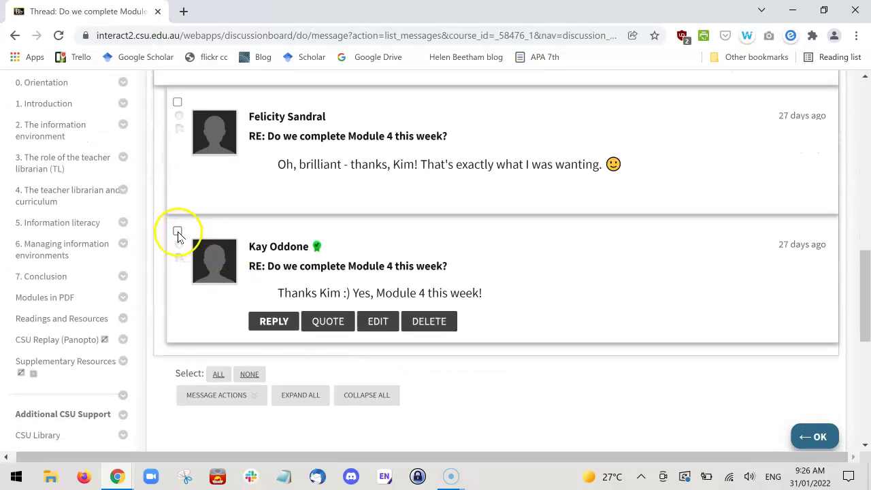
left_click(178, 232)
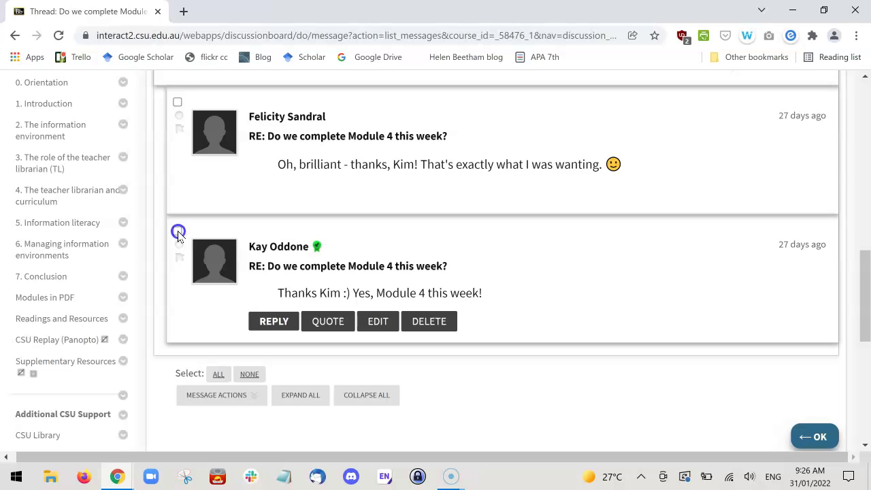
scroll(305, 228, "up", 8)
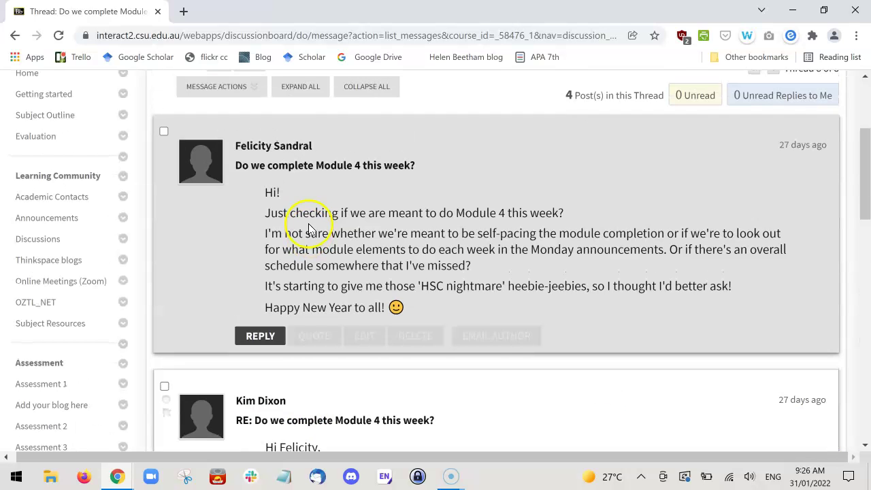
scroll(308, 228, "up", 2)
left_click(229, 228)
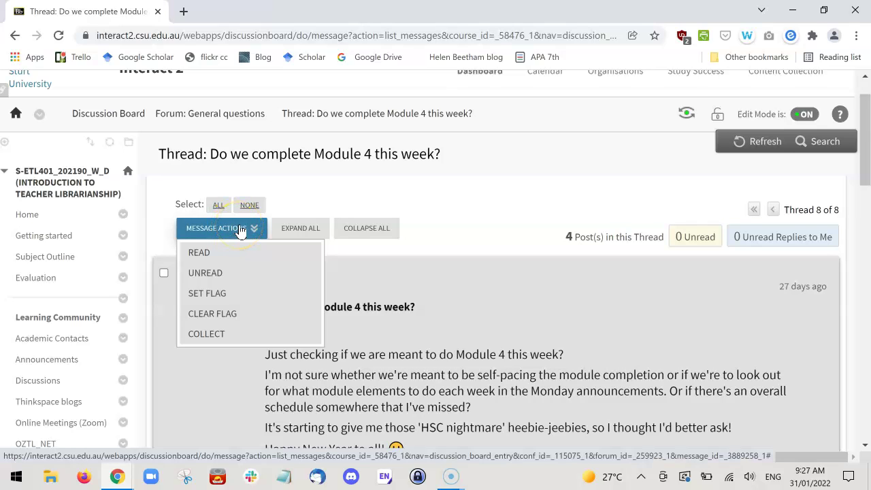
Collect the marked reply and bring up its 1-page Save as PDF print preview.
left_click(213, 338)
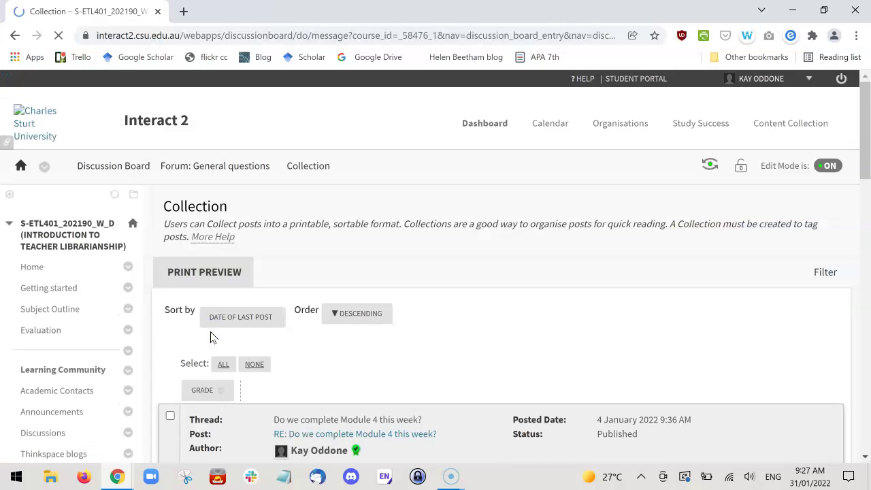
scroll(523, 320, "down", 3)
scroll(522, 320, "up", 1)
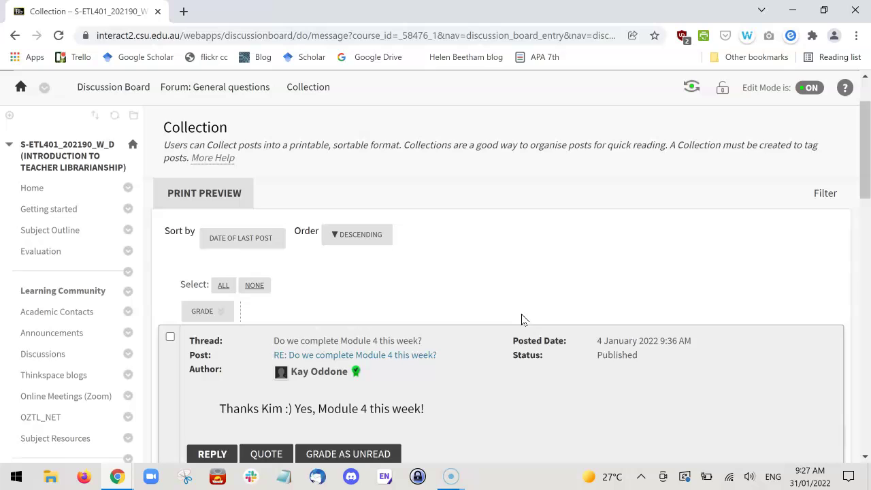
key("ctrl+p")
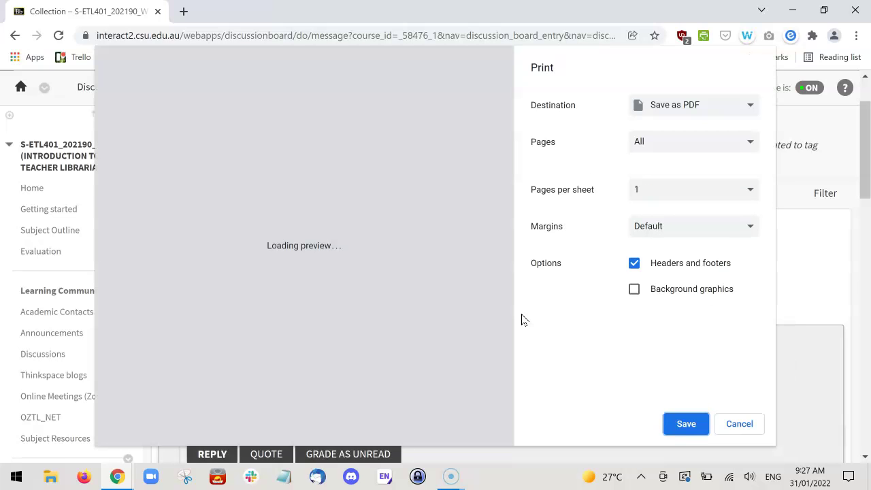
left_click(560, 216)
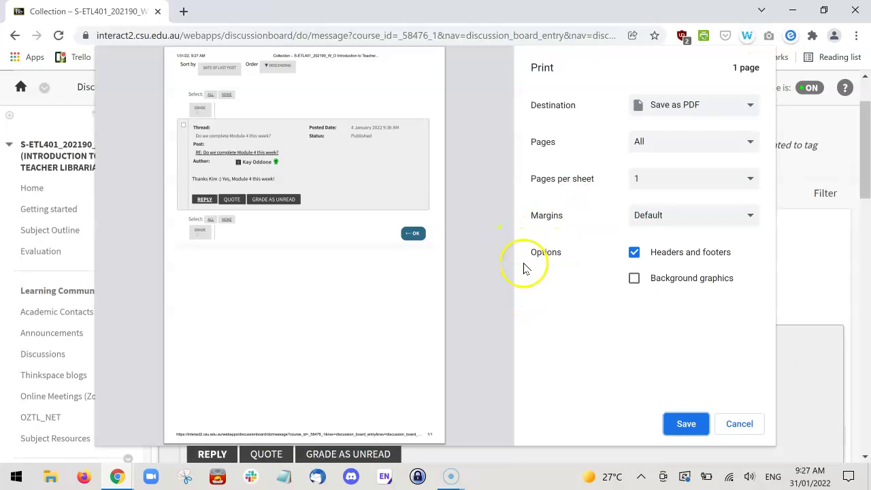